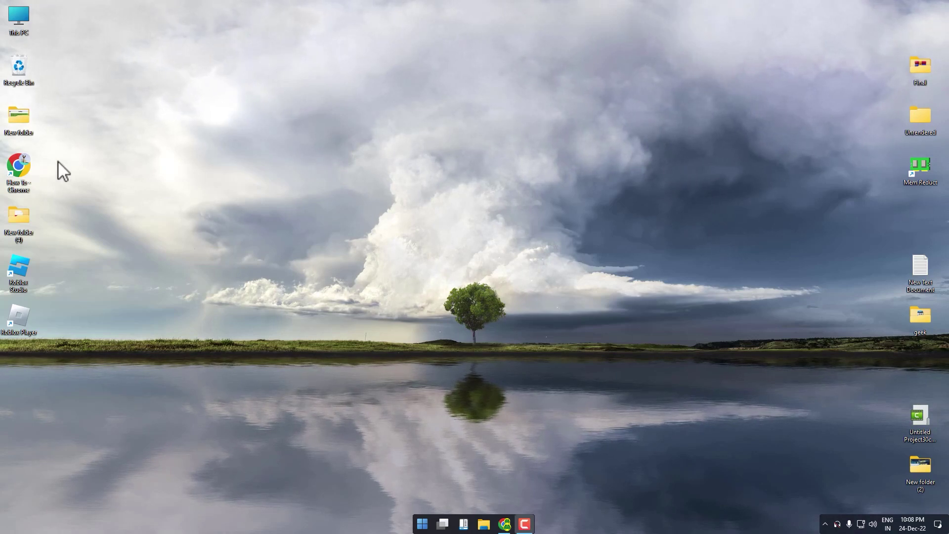
Launch Chrome, search Google for 'roblox' and open the Roblox website.
double_click(28, 162)
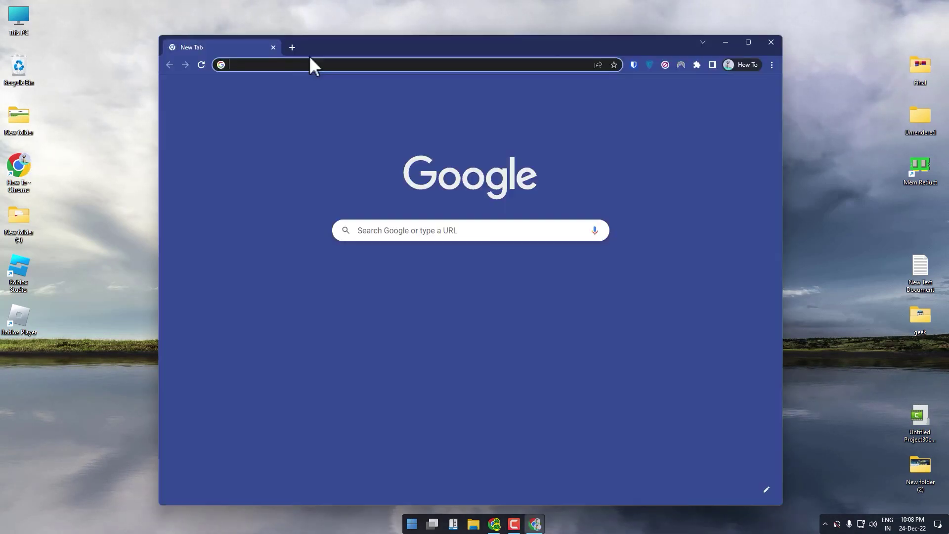
text(roblox)
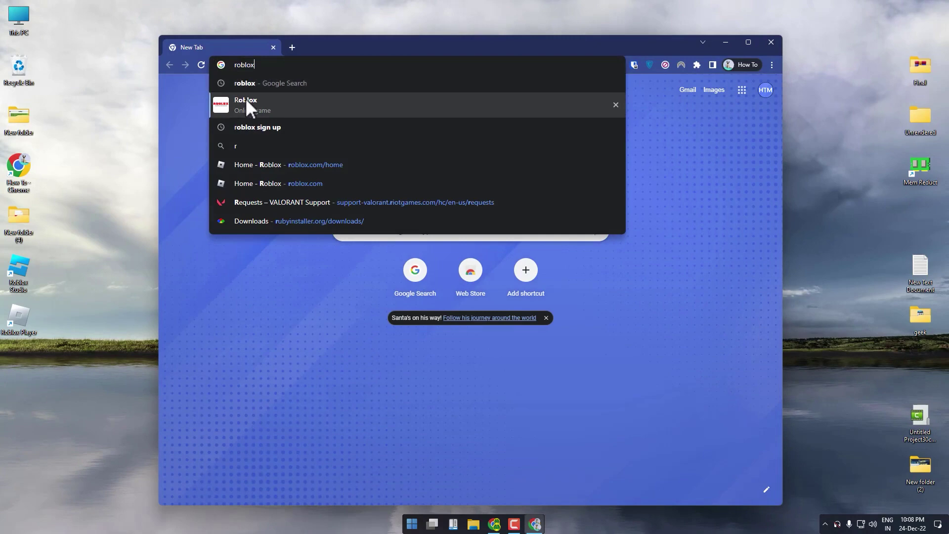
click(247, 99)
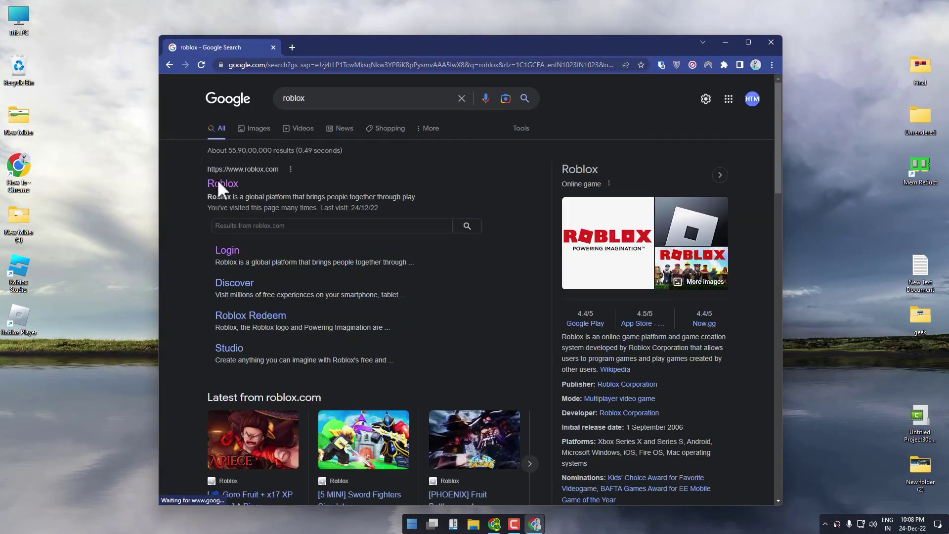
click(220, 186)
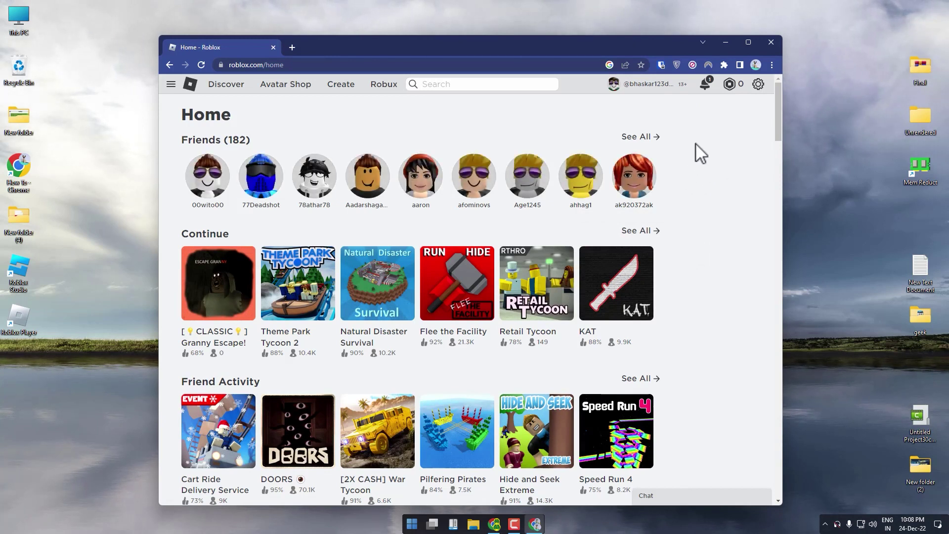
Open My Settings from the gear menu on the Roblox site.
click(764, 92)
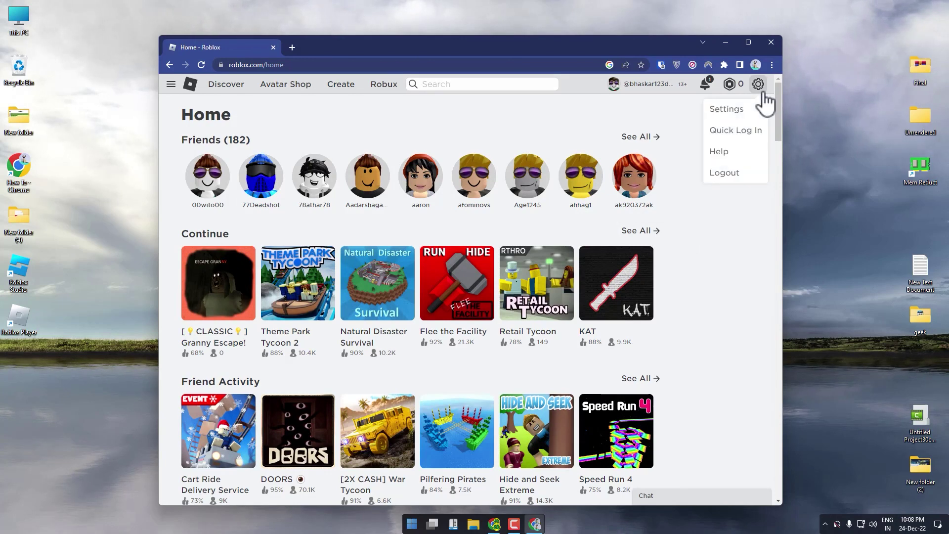
click(734, 110)
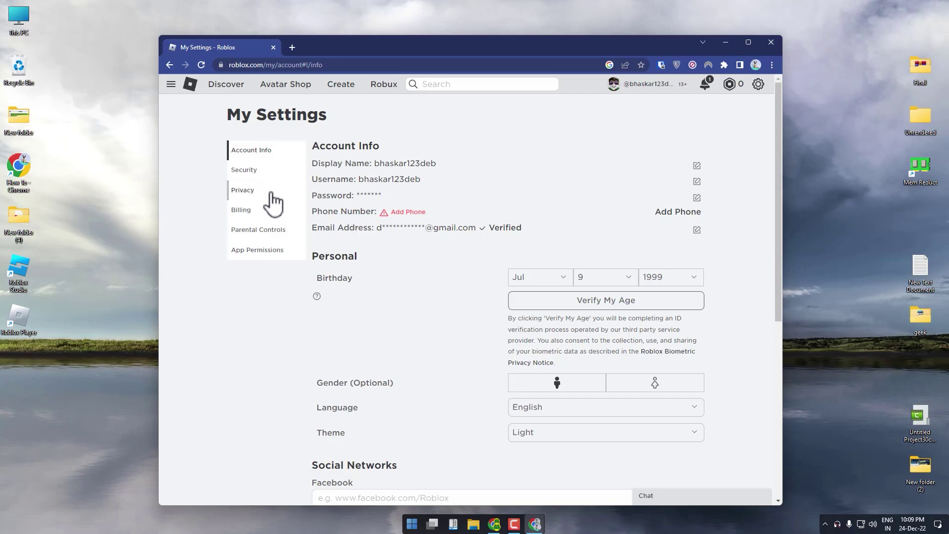
Switch to the Privacy tab and reach the Other Settings section.
click(266, 197)
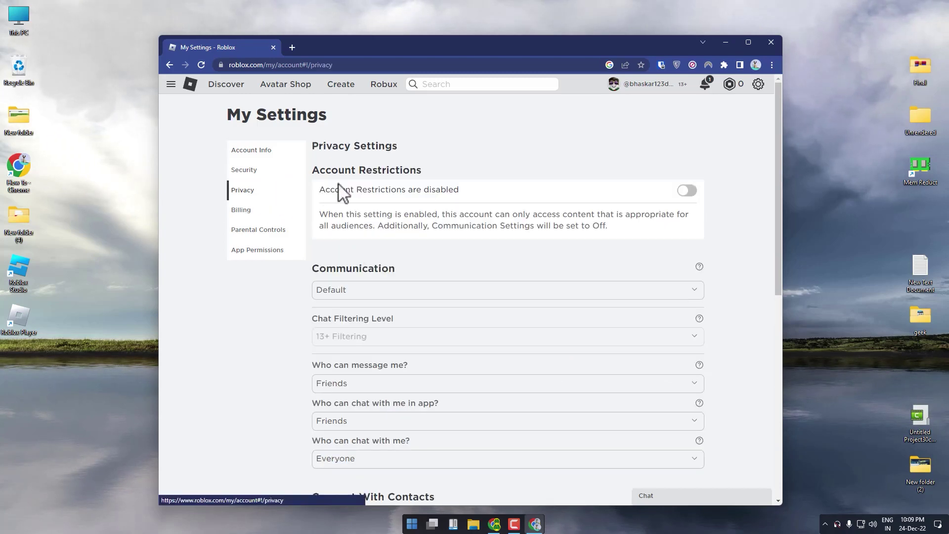
scroll(368, 183, down, 1)
scroll(369, 179, down, 3)
scroll(287, 212, down, 2)
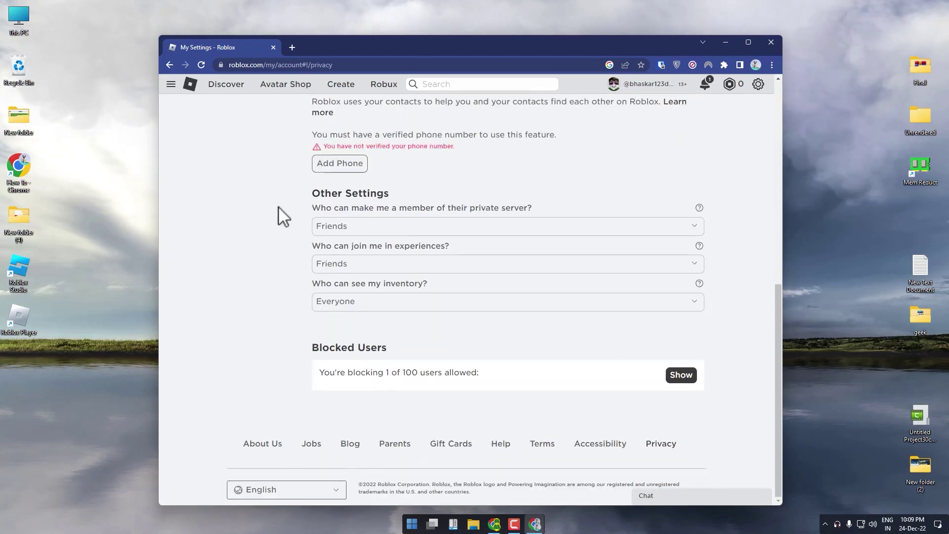
triple_click(391, 195)
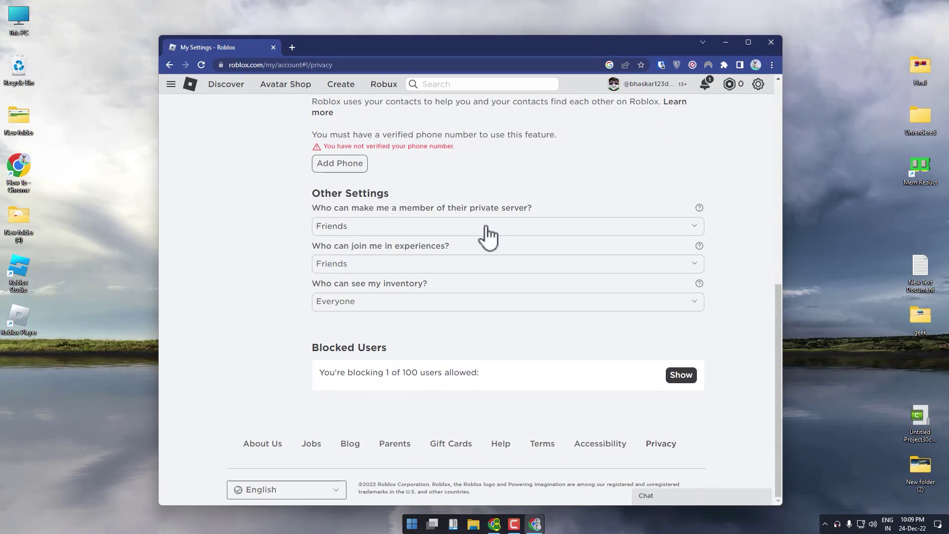
Set private server membership and experience joining dropdowns both to Everyone.
click(697, 226)
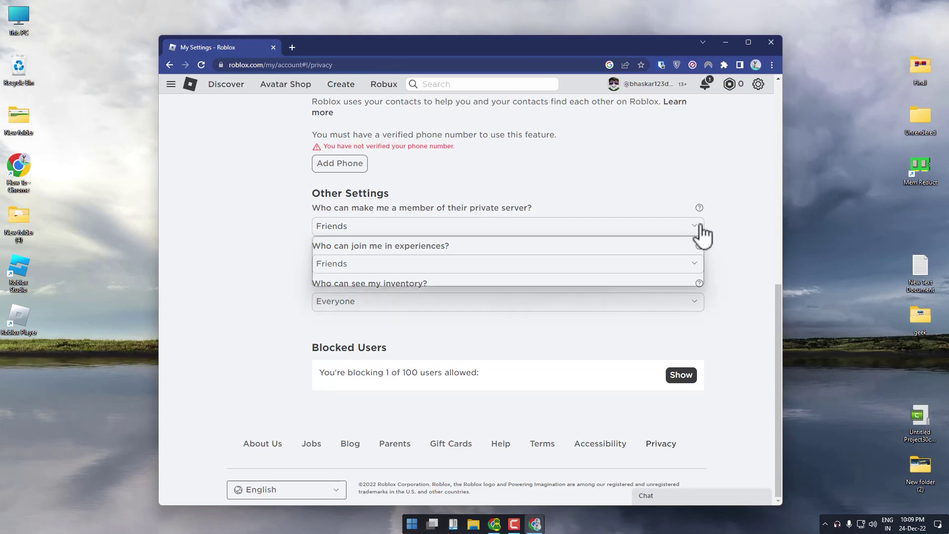
click(597, 241)
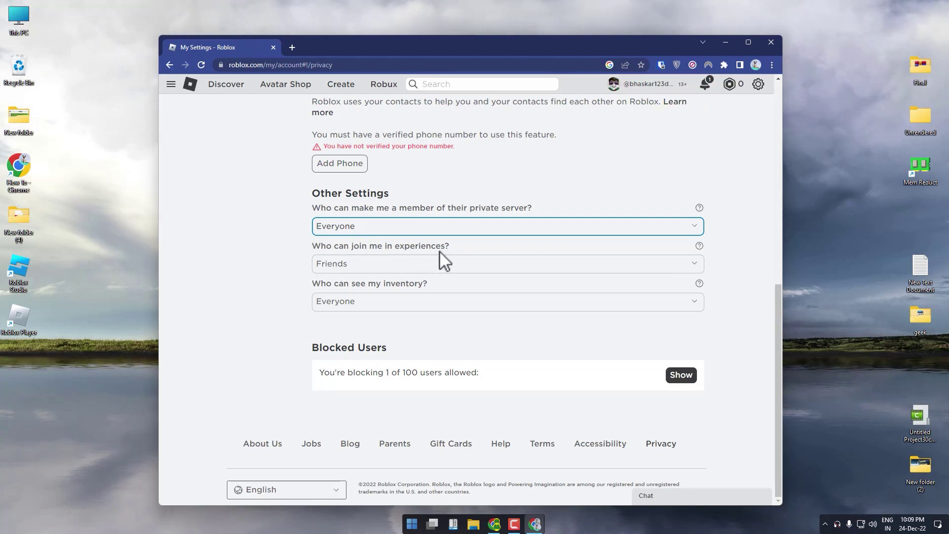
click(695, 263)
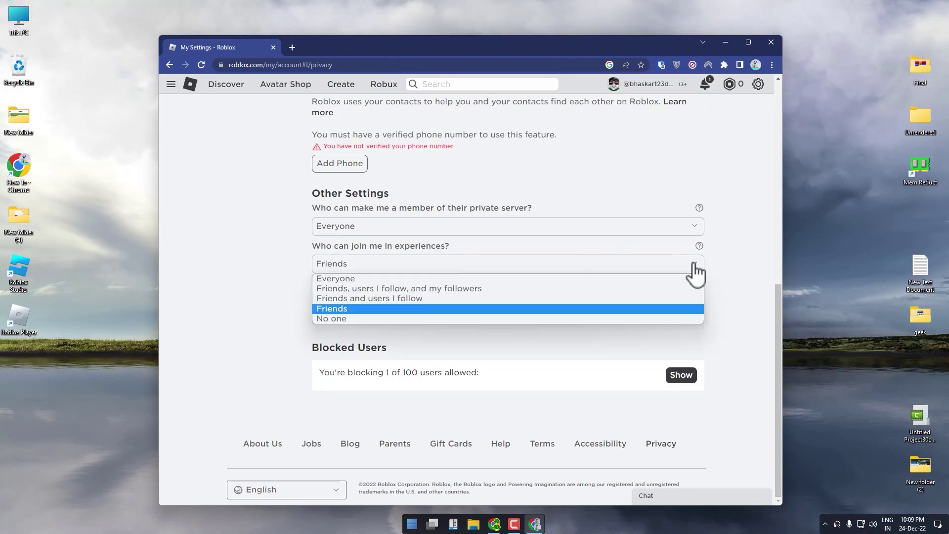
click(638, 278)
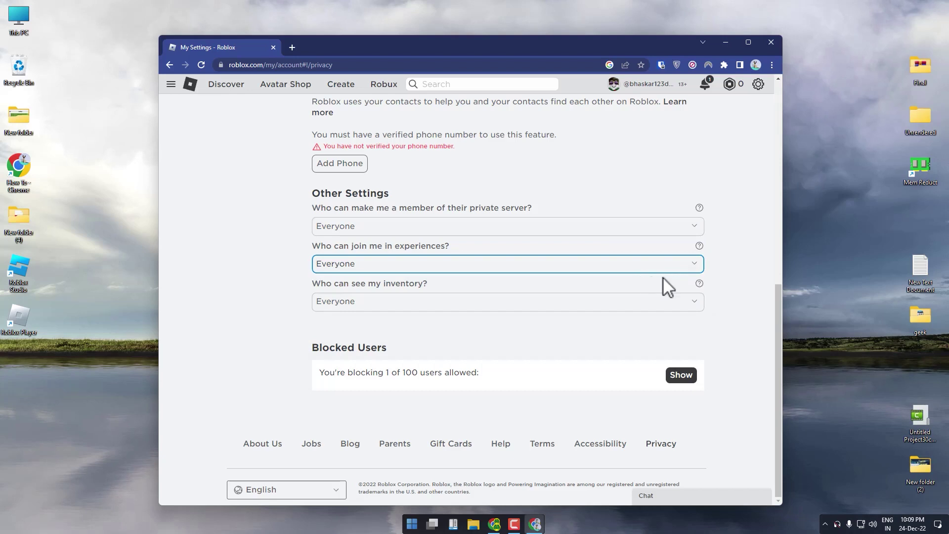
Reload the privacy page to confirm the changes, then go to Roblox Home.
click(203, 65)
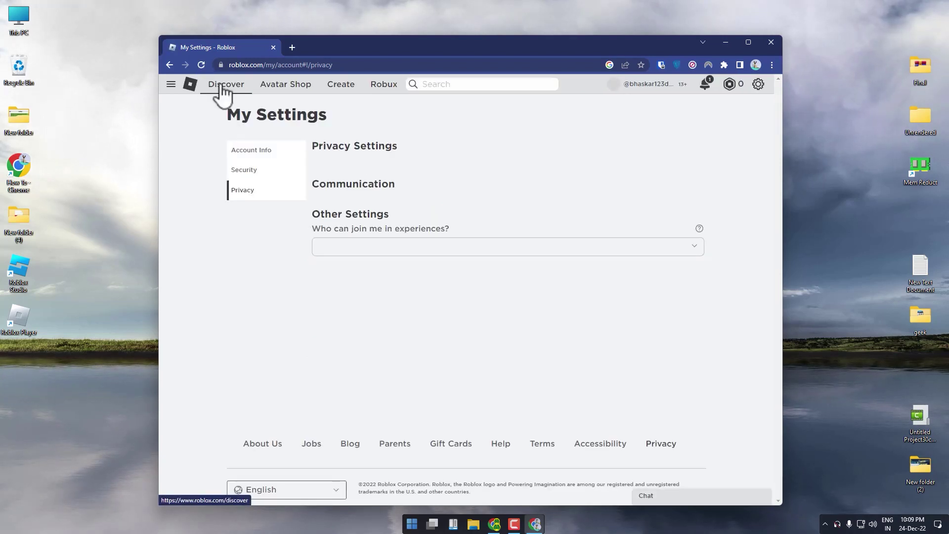
click(191, 85)
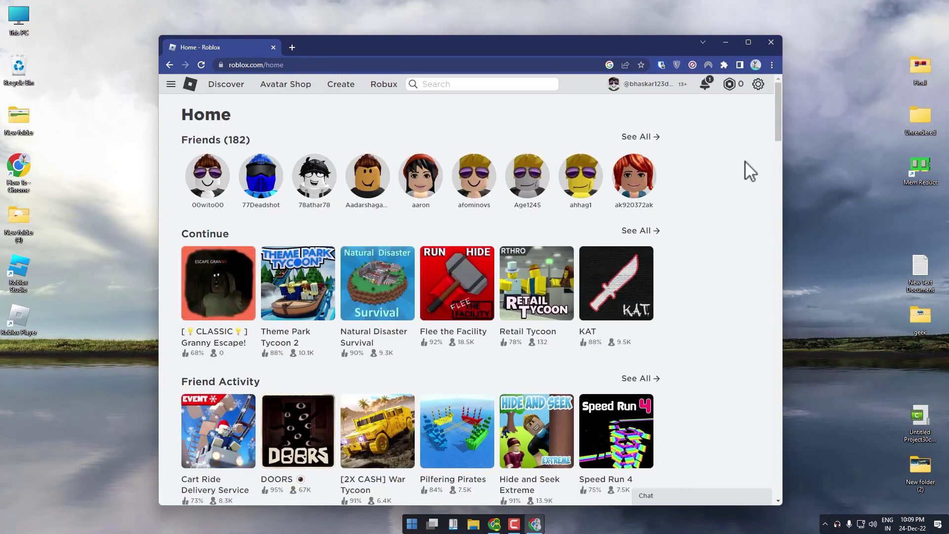